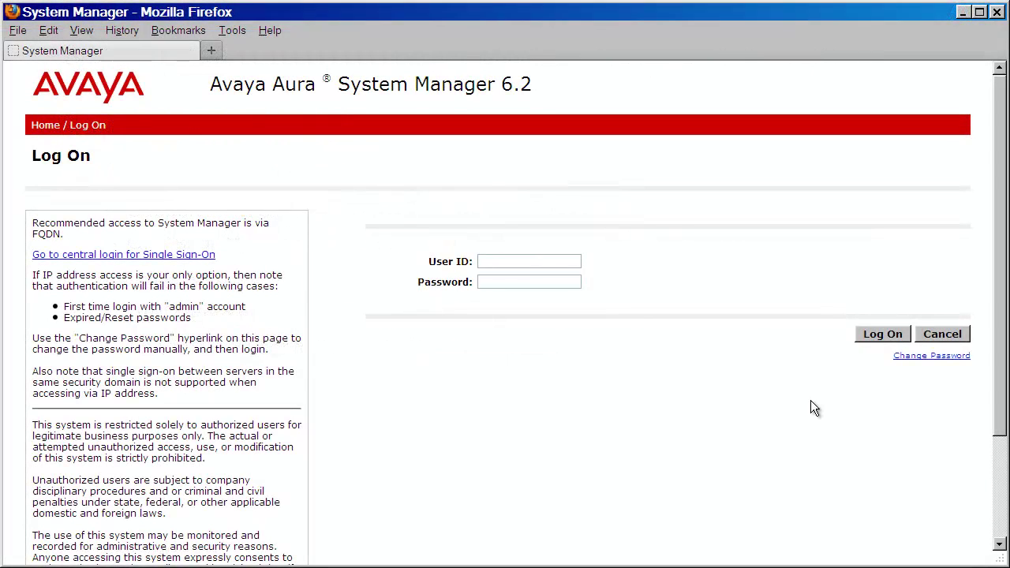
Step: Log on to System Manager with user ID admin and the administrator password
{"action": "type", "text": "admin"}
{"action": "key", "text": "Tab"}
{"action": "type", "text": "admin12345"}
{"action": "left_click", "coordinate": [863, 337]}
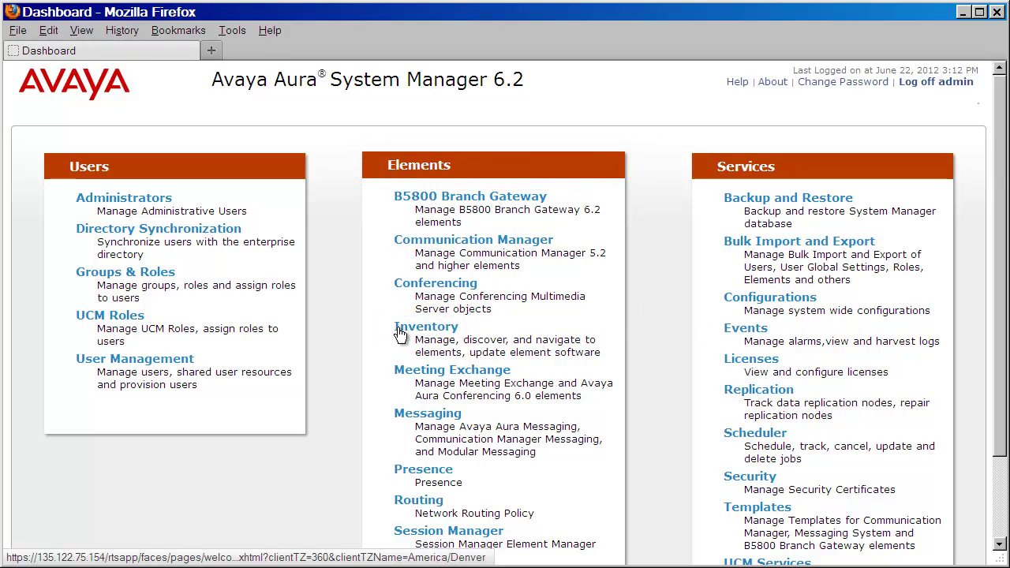
Step: Go through Inventory and Manage Serviceability Agents to the empty SNMPv3 User Profiles list
{"action": "left_click", "coordinate": [398, 329]}
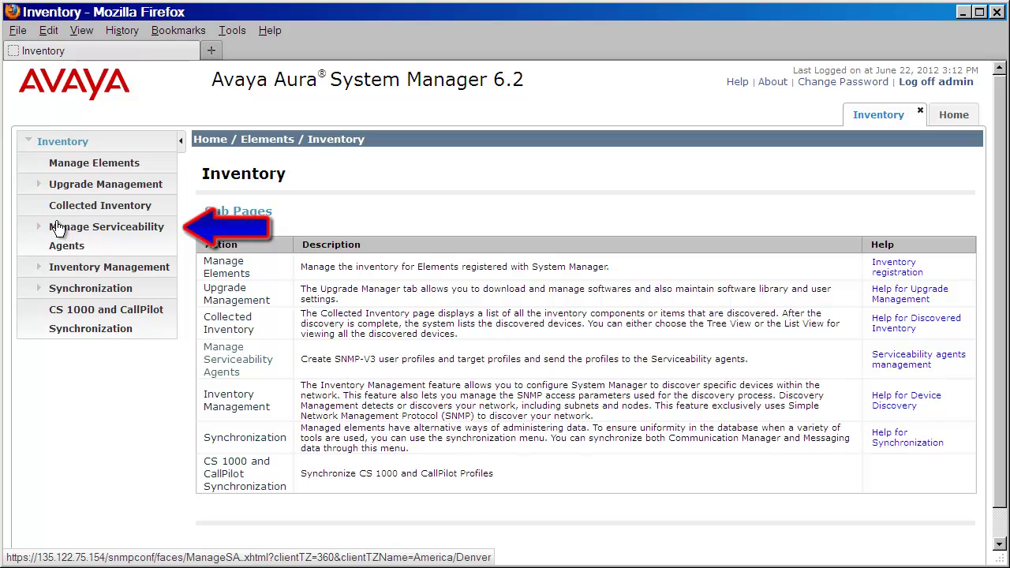
{"action": "left_click", "coordinate": [58, 232]}
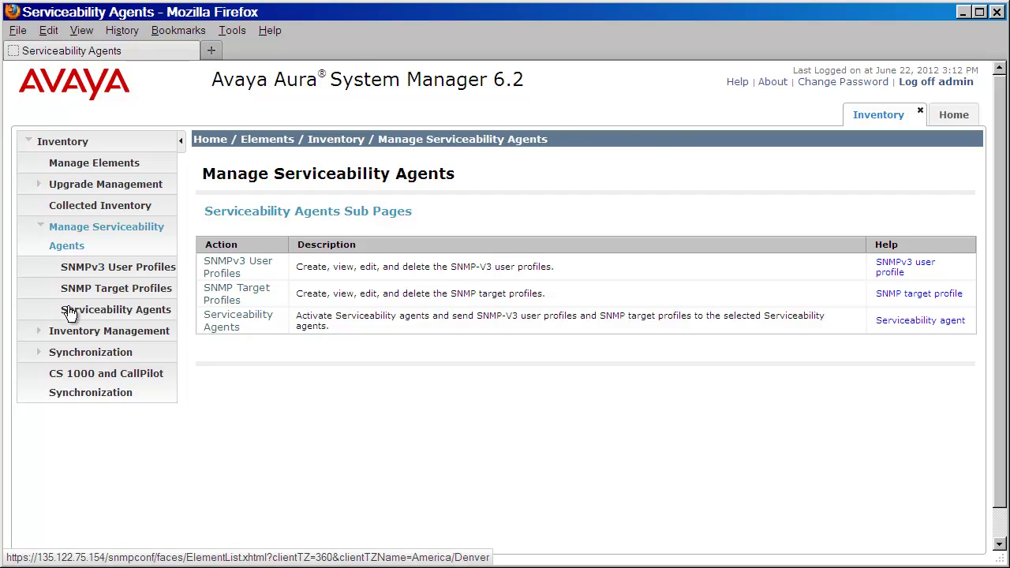
{"action": "left_click", "coordinate": [69, 310]}
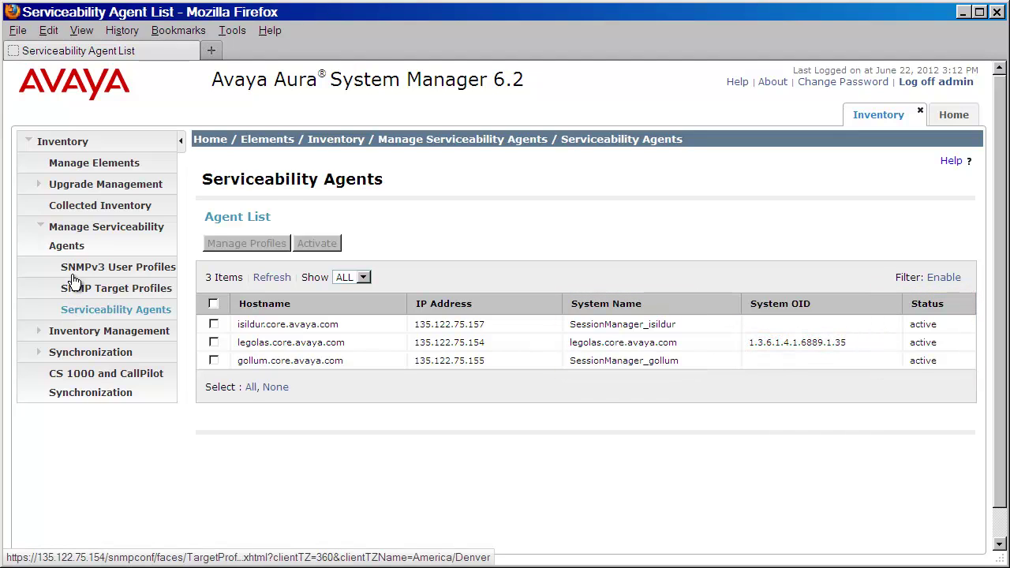
{"action": "left_click", "coordinate": [71, 270]}
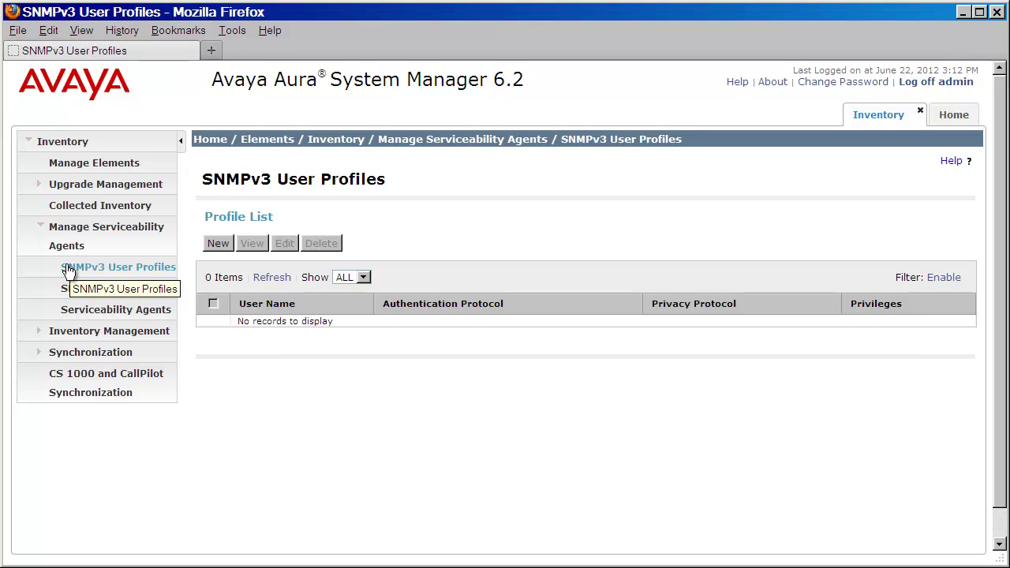
Step: Start a new SNMPv3 user avayasnmp with MD5 authentication and enter its authentication password twice
{"action": "left_click", "coordinate": [218, 244]}
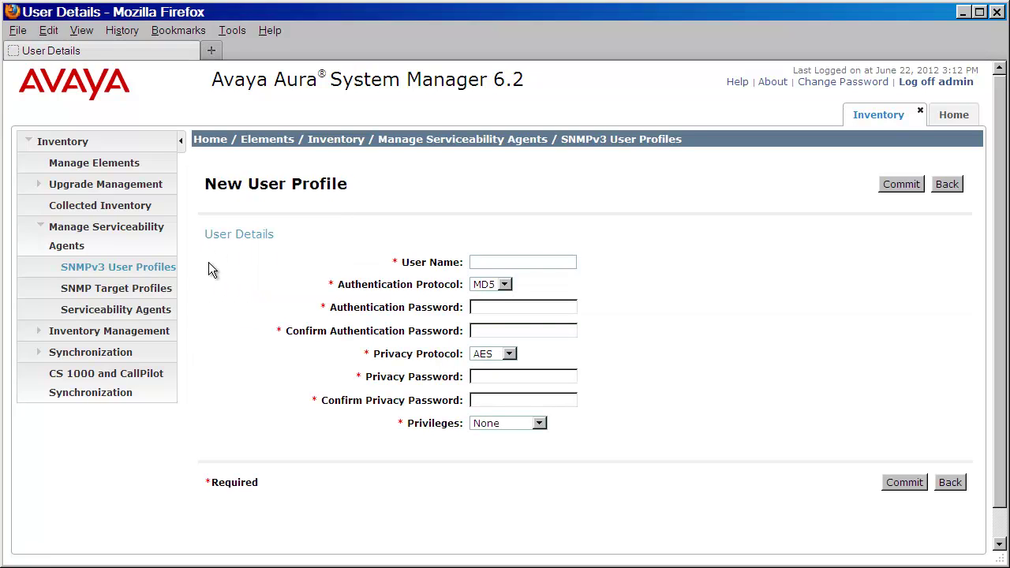
{"action": "type", "text": "avayas"}
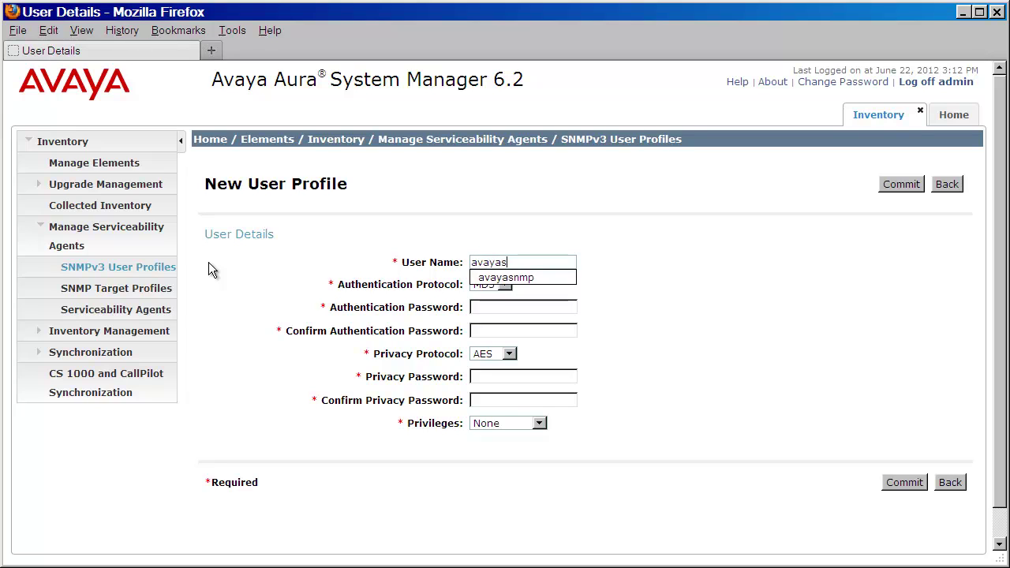
{"action": "type", "text": "nmp"}
{"action": "key", "text": "Tab"}
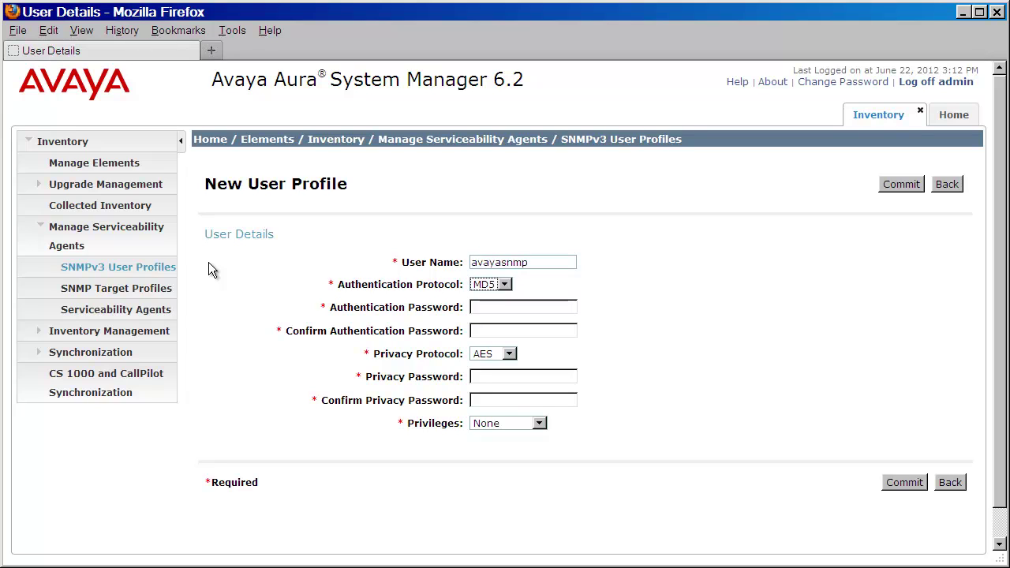
{"action": "left_click", "coordinate": [505, 285]}
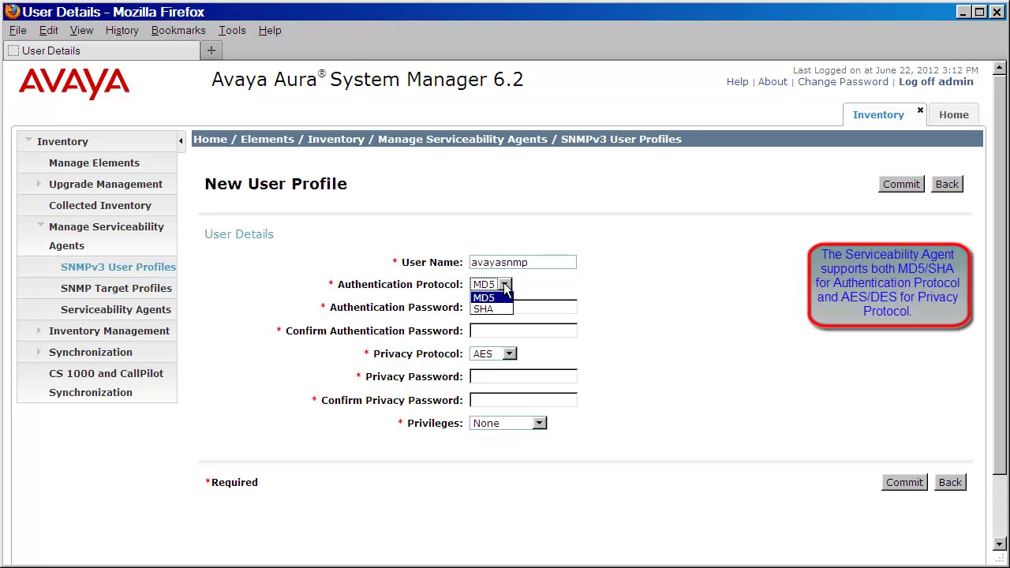
{"action": "key", "text": "Return"}
{"action": "key", "text": "Tab"}
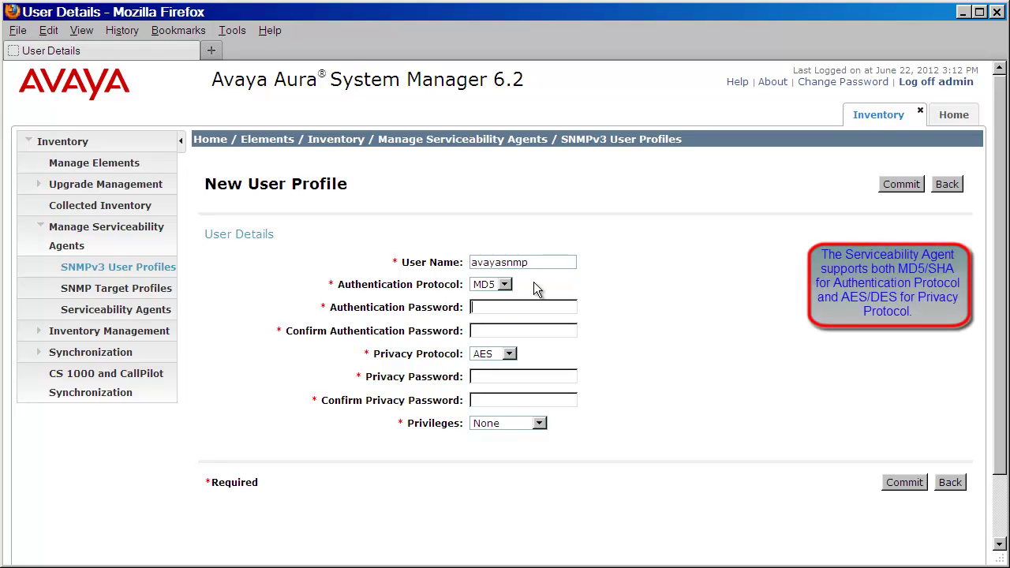
{"action": "type", "text": "12345678"}
{"action": "key", "text": "Tab"}
{"action": "type", "text": "12345678"}
Step: Choose AES privacy with its password, grant Read/Write privileges, and commit the user profile
{"action": "left_click", "coordinate": [509, 354]}
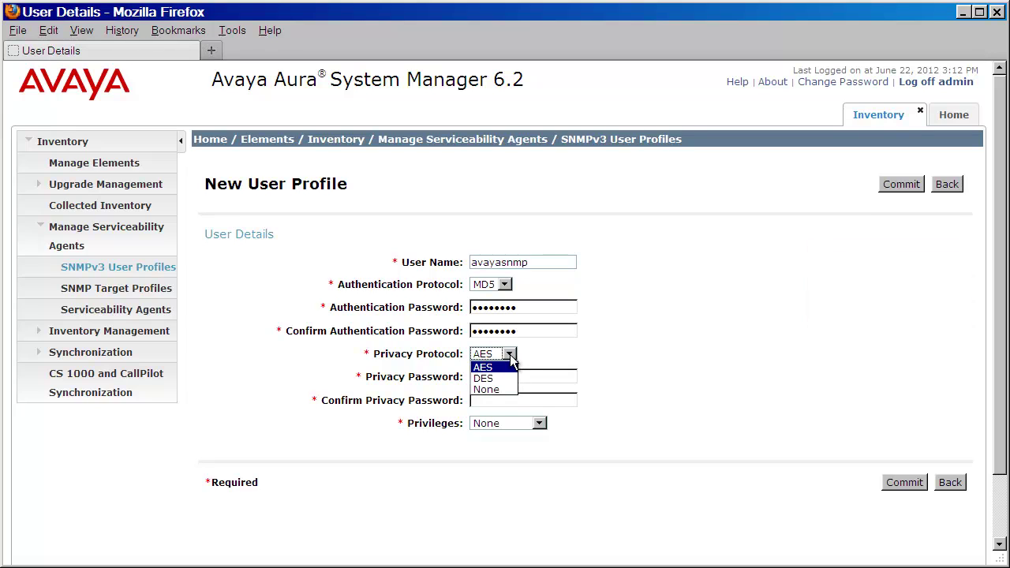
{"action": "left_click", "coordinate": [515, 360]}
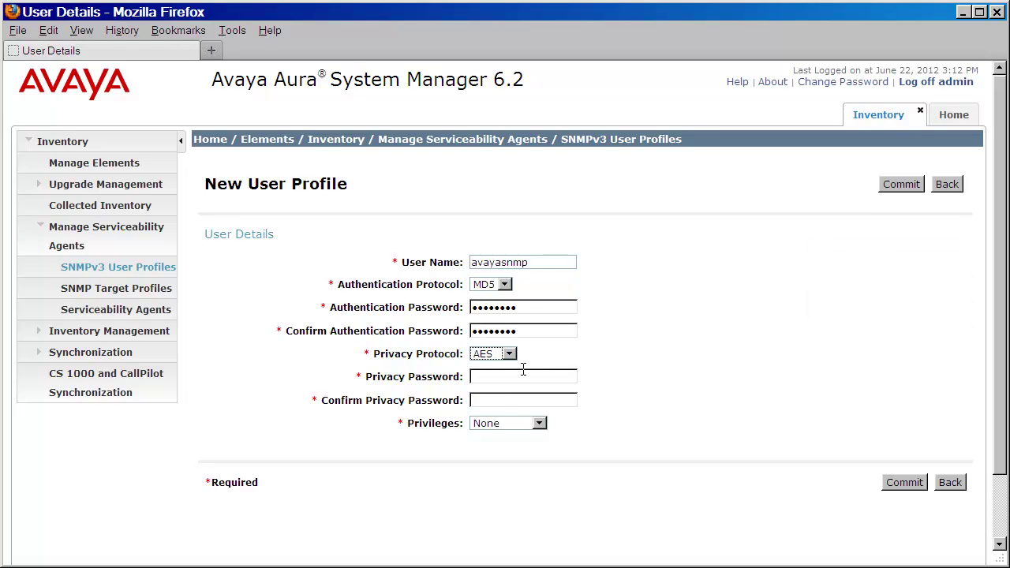
{"action": "left_click", "coordinate": [523, 378]}
{"action": "type", "text": "avaya123"}
{"action": "key", "text": "Tab"}
{"action": "type", "text": "avaya123"}
{"action": "left_click", "coordinate": [541, 424]}
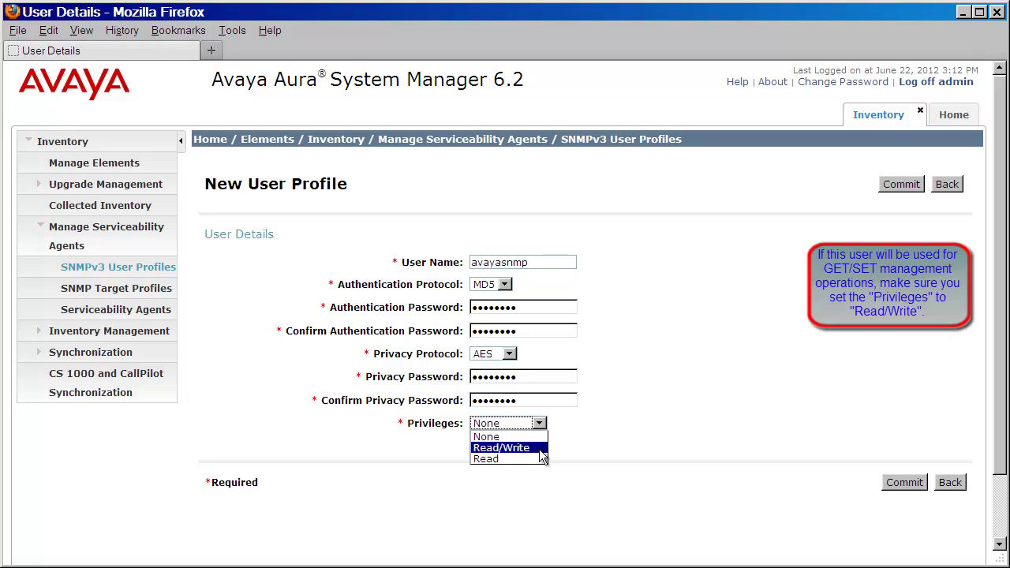
{"action": "left_click", "coordinate": [537, 451]}
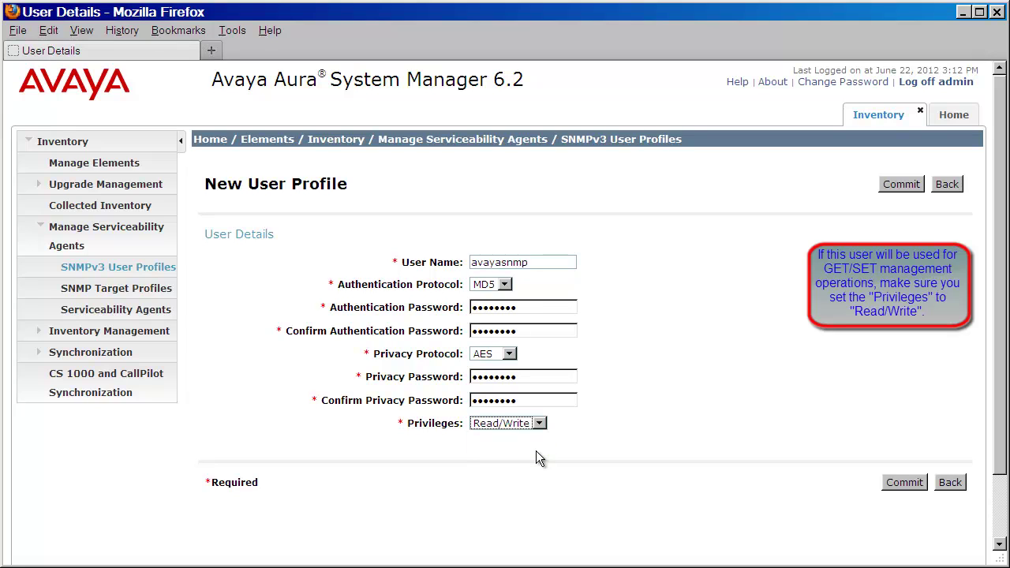
{"action": "left_click", "coordinate": [897, 483]}
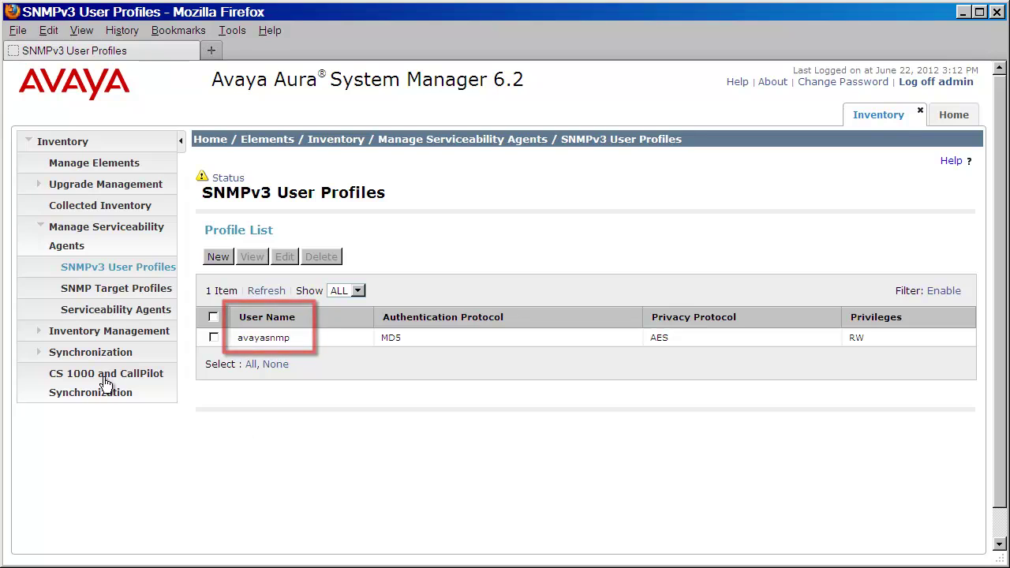
Step: Add SNMP target profile 'HP OpenView' ('My NMS', 135.122.75.155, protocol V2) and commit it
{"action": "left_click", "coordinate": [85, 290]}
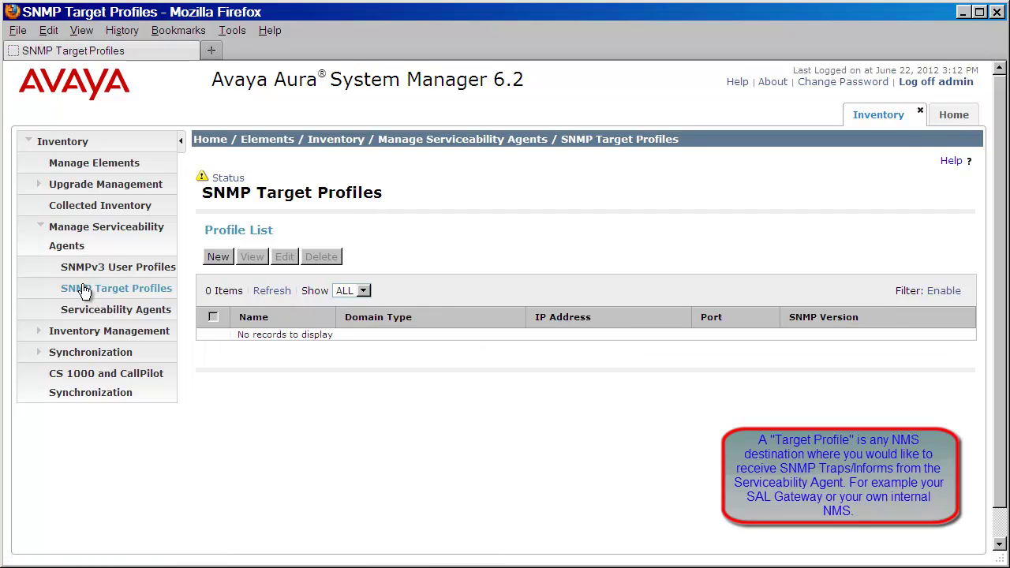
{"action": "left_click", "coordinate": [211, 260]}
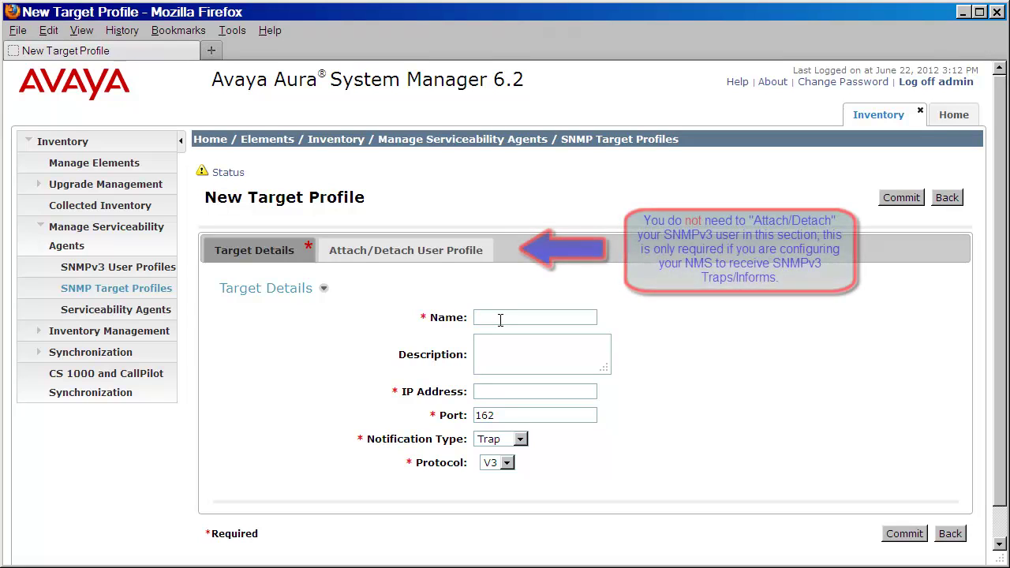
{"action": "type", "text": "H"}
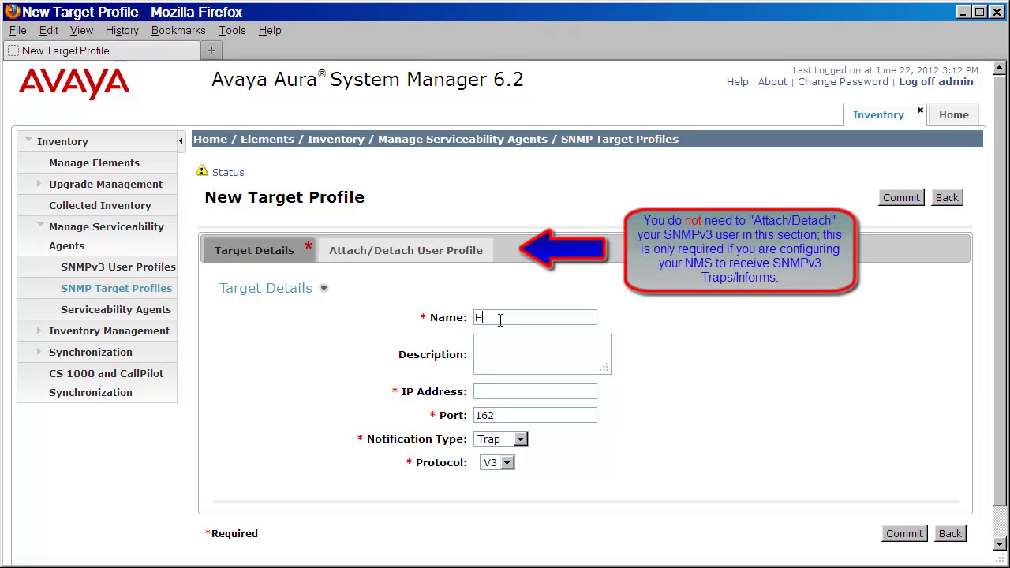
{"action": "type", "text": "P OpenView"}
{"action": "key", "text": "Tab"}
{"action": "type", "text": "My "}
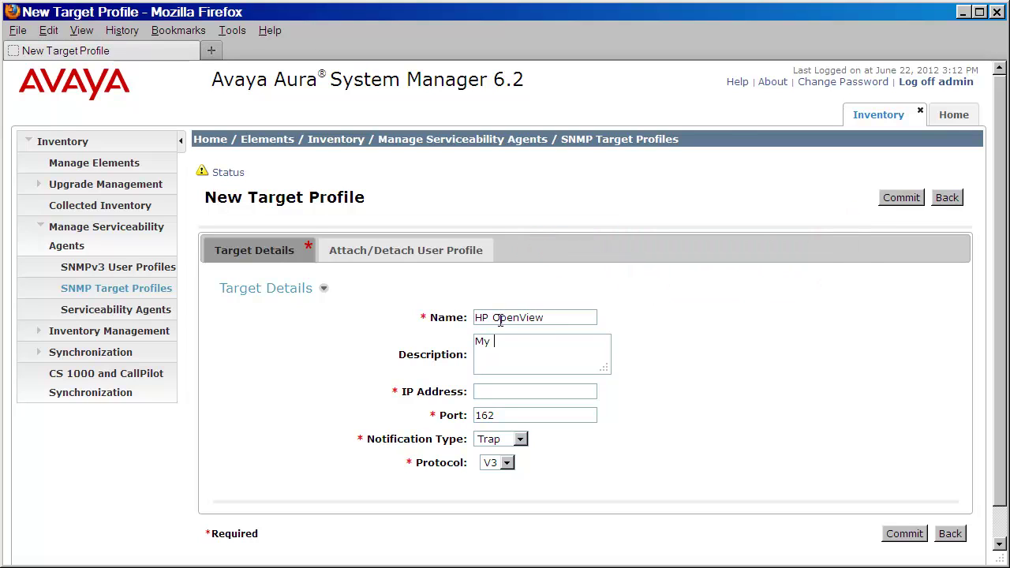
{"action": "type", "text": "NMS"}
{"action": "left_click", "coordinate": [494, 392]}
{"action": "type", "text": "135.122.75.155"}
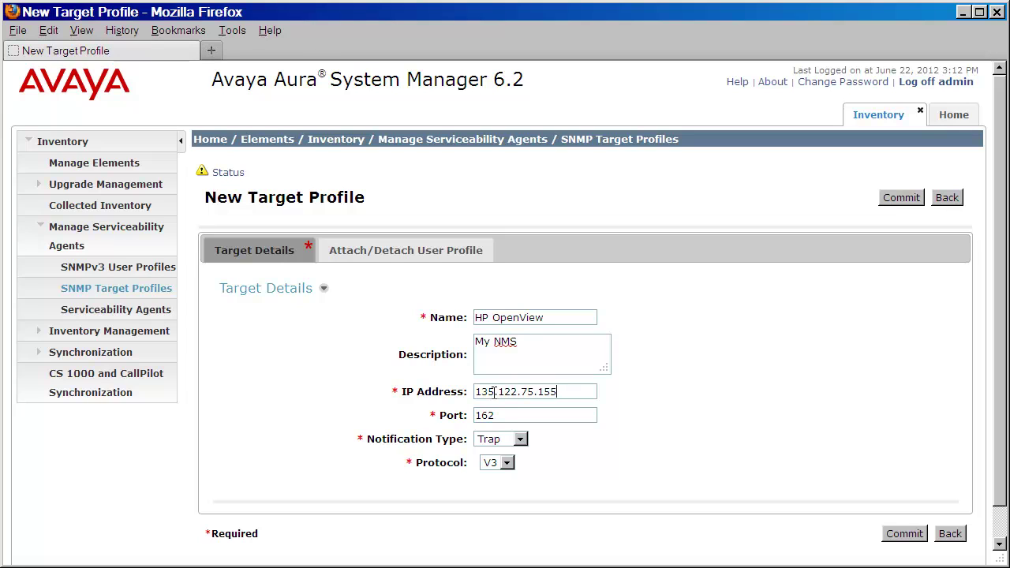
{"action": "left_click", "coordinate": [506, 464]}
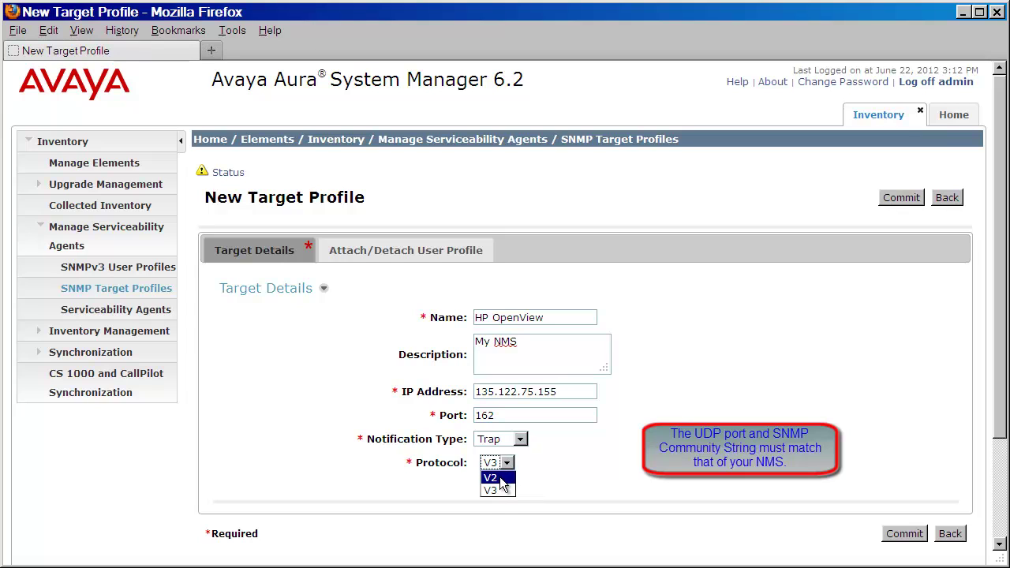
{"action": "left_click", "coordinate": [503, 478]}
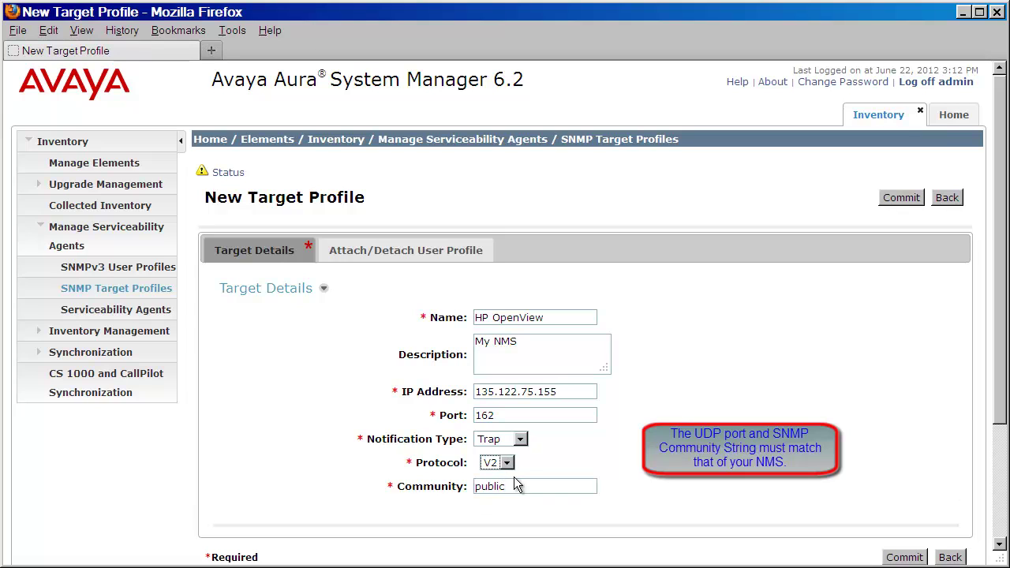
{"action": "left_click", "coordinate": [894, 559]}
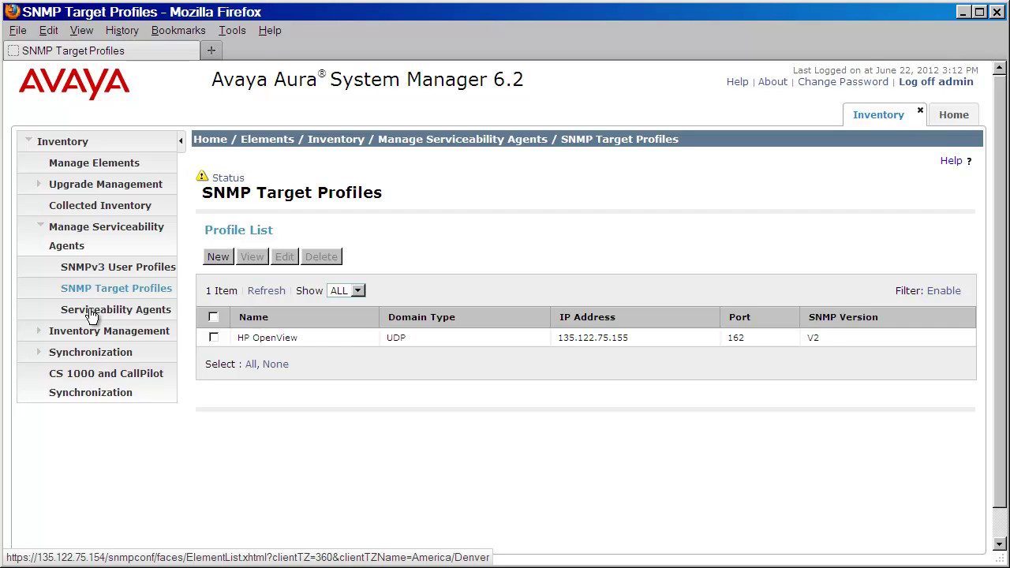
Step: Select all three agents (legolas, gollum, isildur) in Serviceability Agents and open Manage Profiles
{"action": "left_click", "coordinate": [90, 313]}
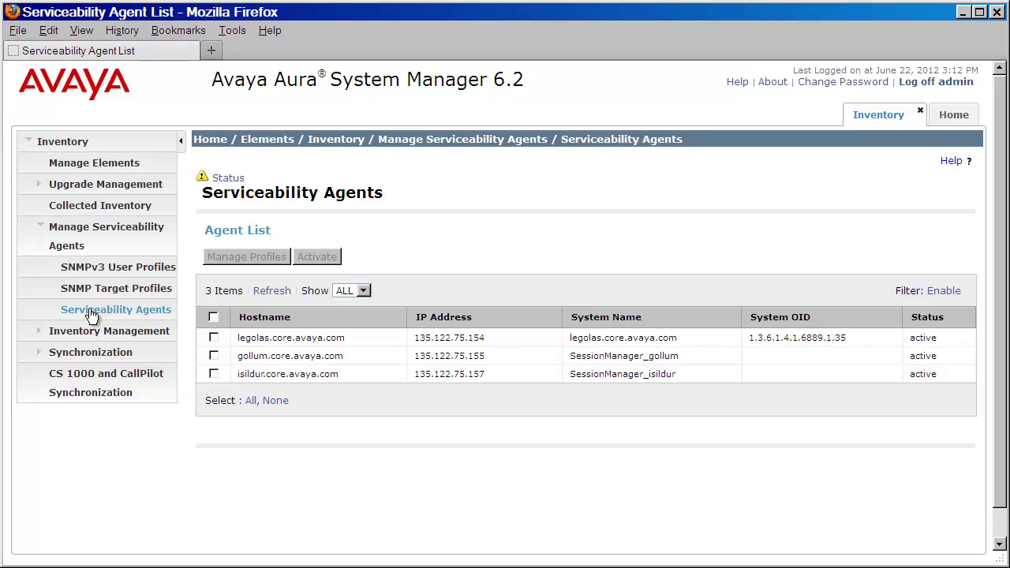
{"action": "left_click", "coordinate": [211, 317]}
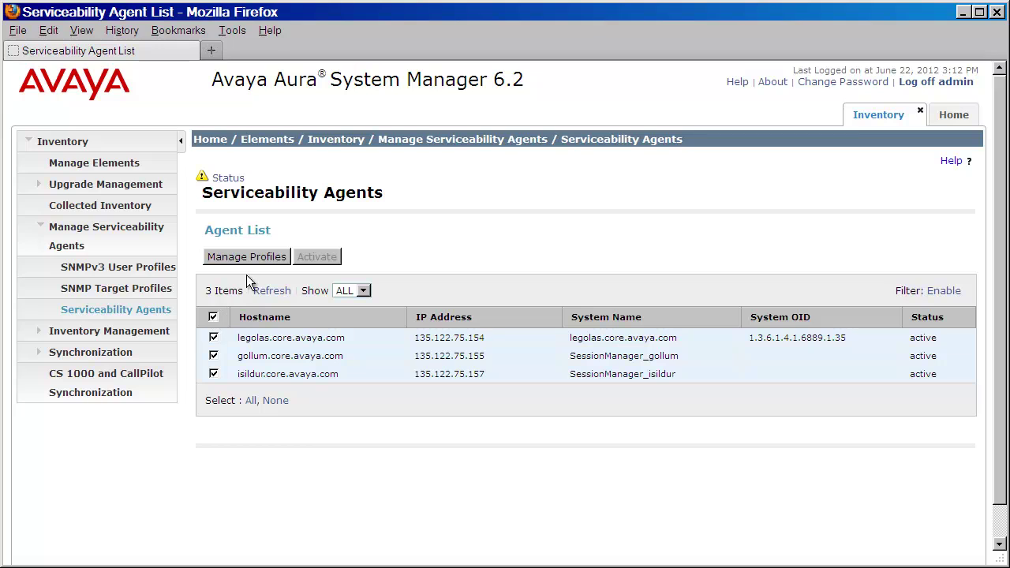
{"action": "left_click", "coordinate": [246, 257]}
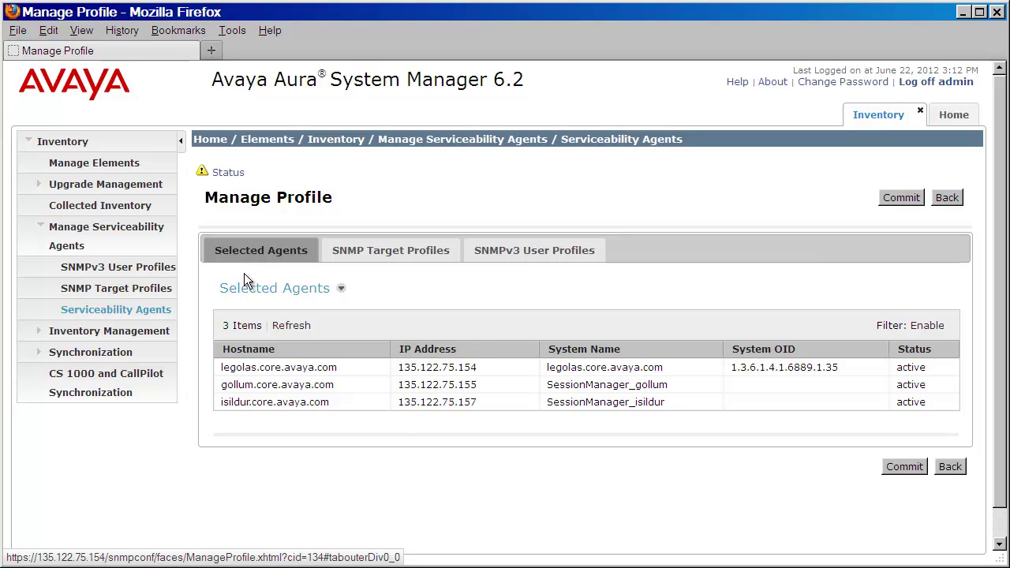
Step: Assign the HP OpenView SNMP target profile to the selected agents
{"action": "left_click", "coordinate": [386, 259]}
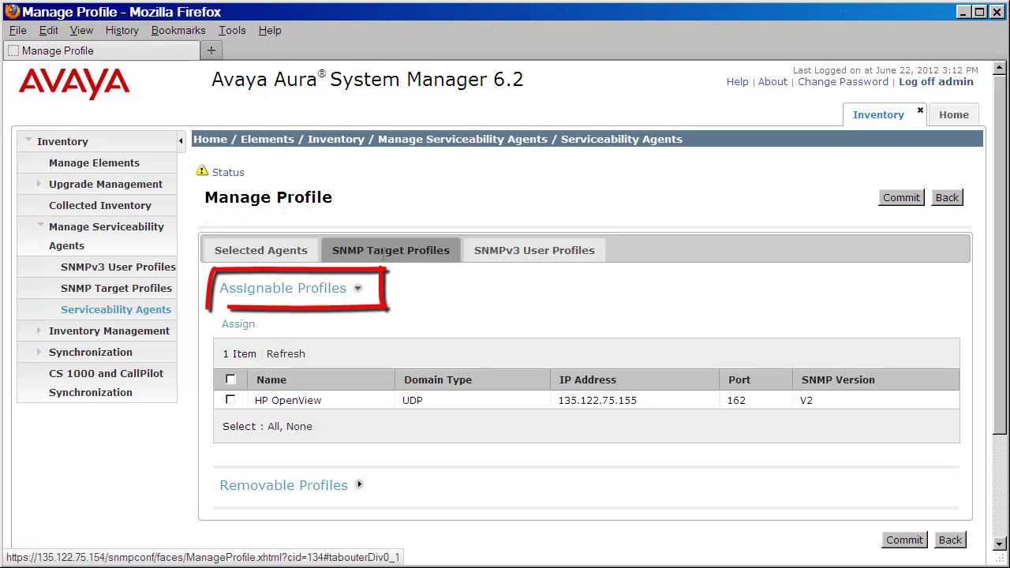
{"action": "left_click", "coordinate": [229, 379]}
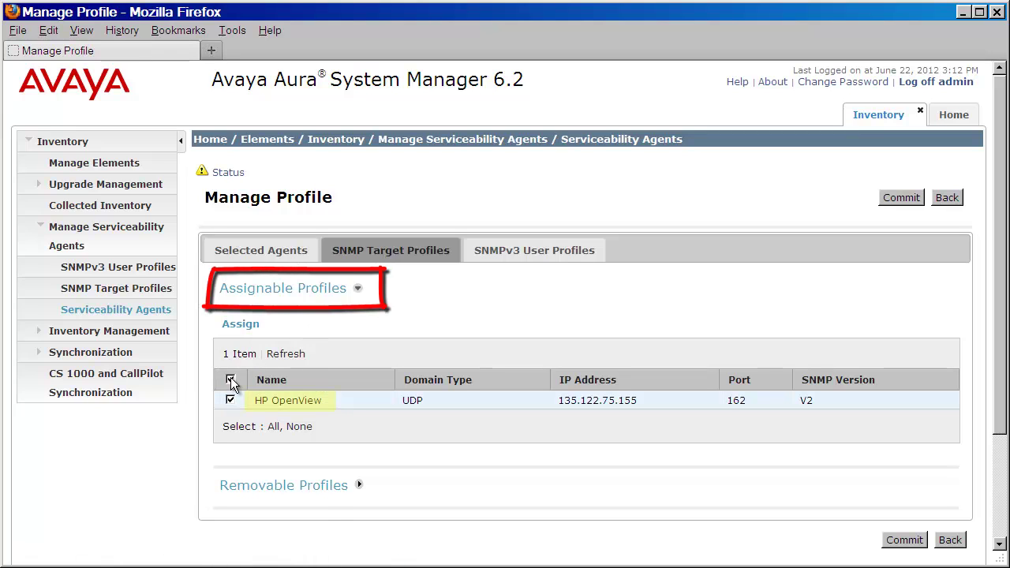
{"action": "left_click", "coordinate": [227, 325]}
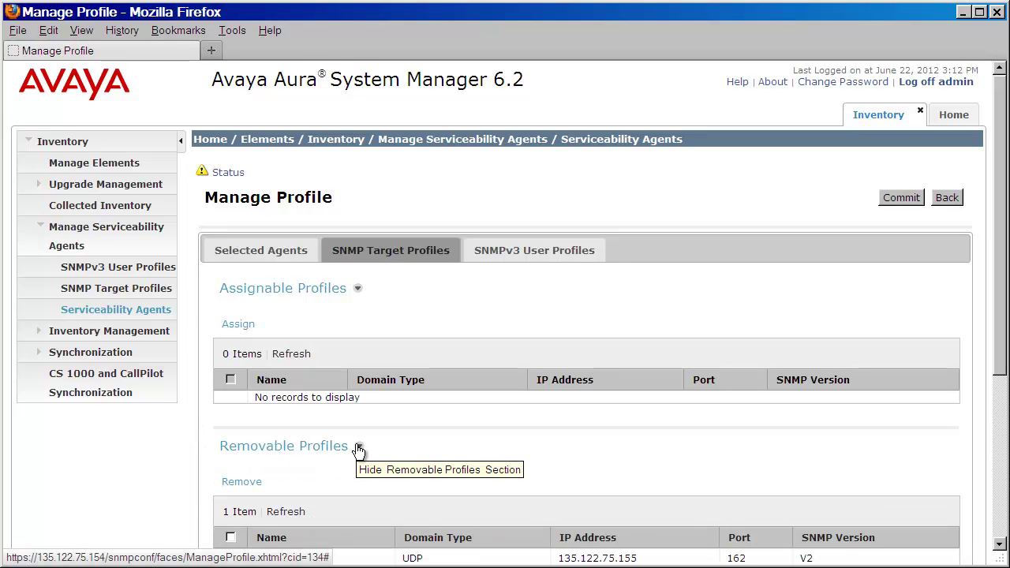
{"action": "scroll", "coordinate": [355, 446], "scroll_direction": "down", "scroll_amount": 2}
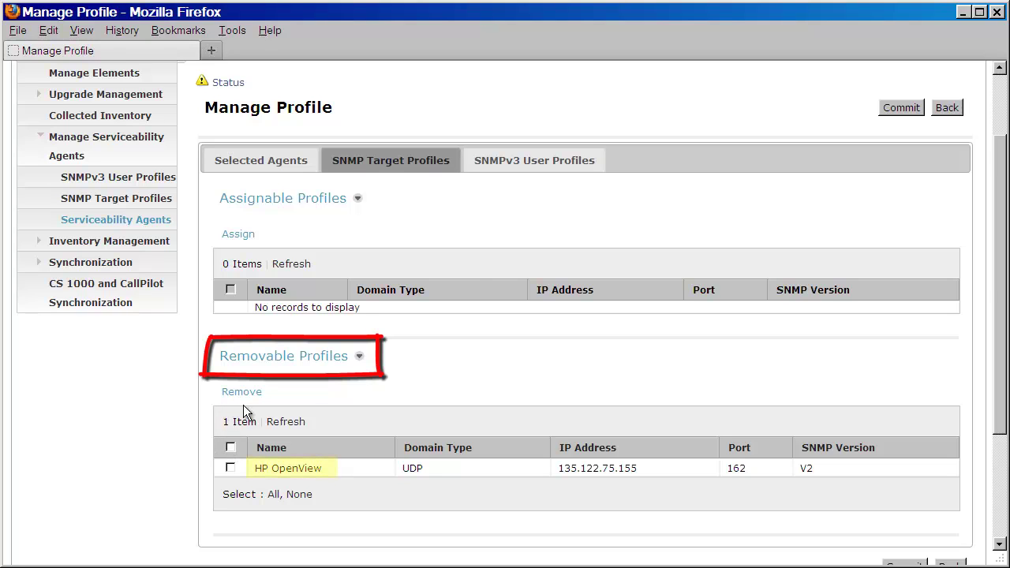
Step: Assign the avayasnmp SNMPv3 user profile to the agents and check it under Removable Profiles
{"action": "left_click", "coordinate": [523, 168]}
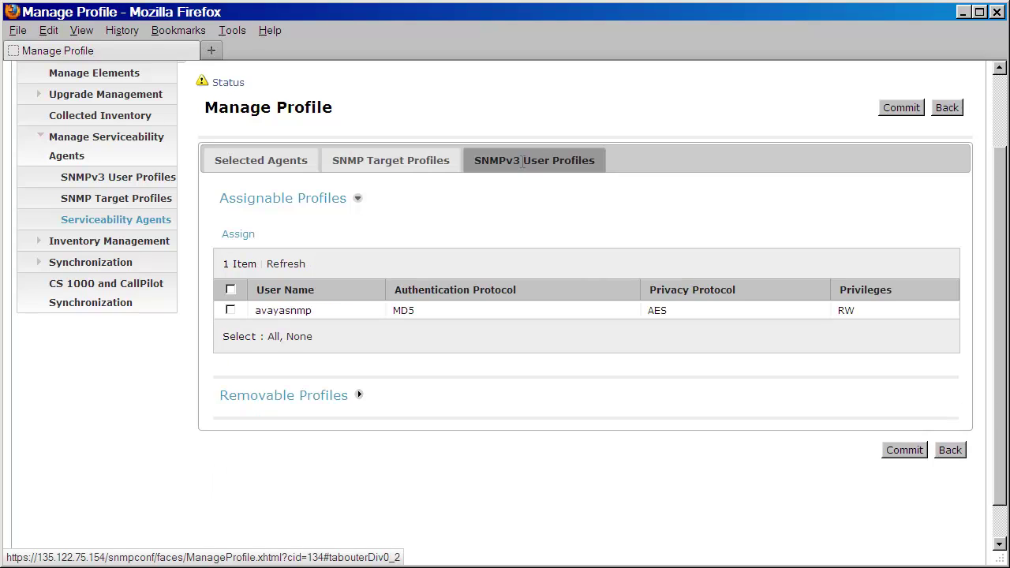
{"action": "left_click", "coordinate": [230, 311]}
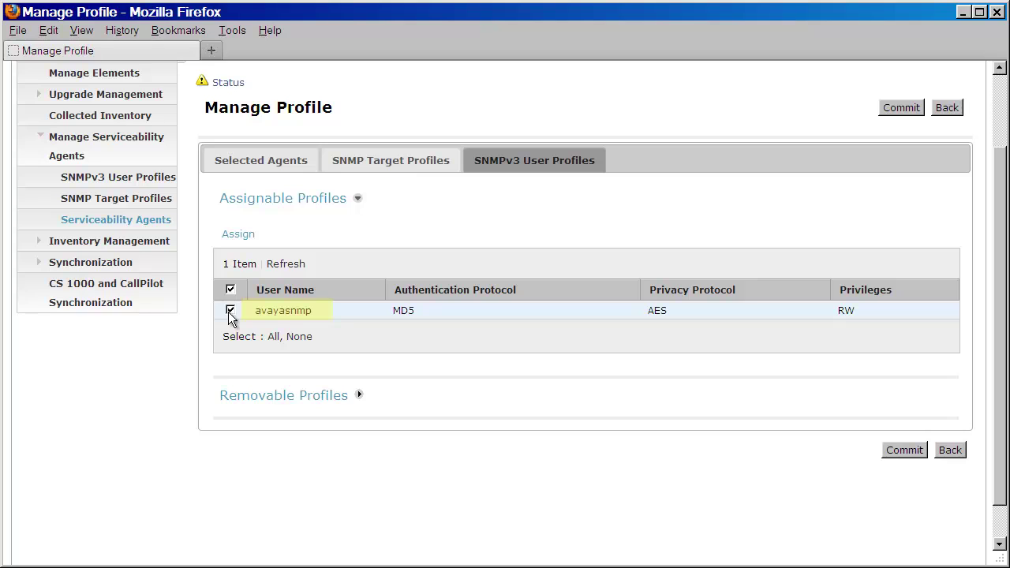
{"action": "left_click", "coordinate": [242, 236]}
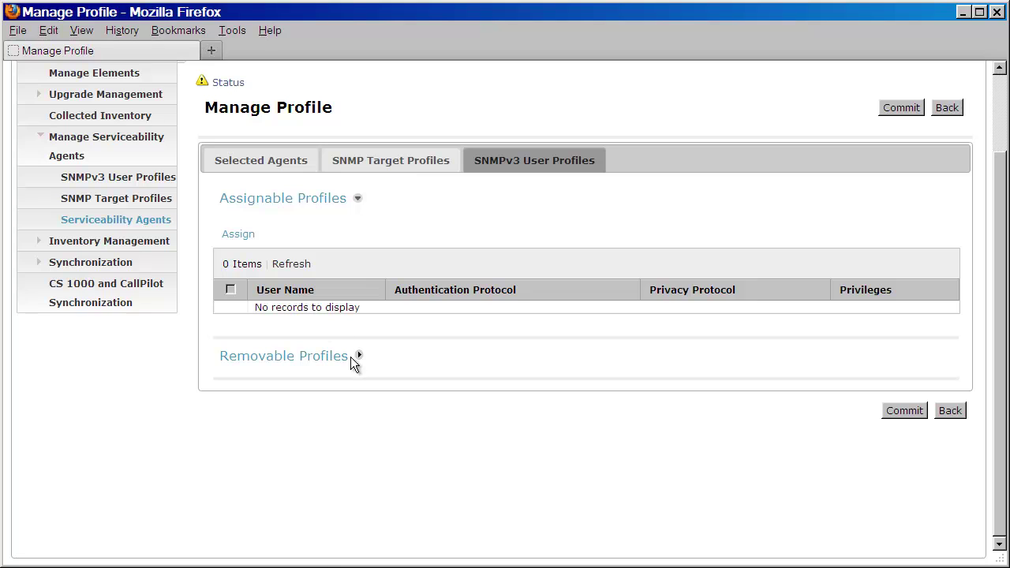
{"action": "left_click", "coordinate": [359, 356]}
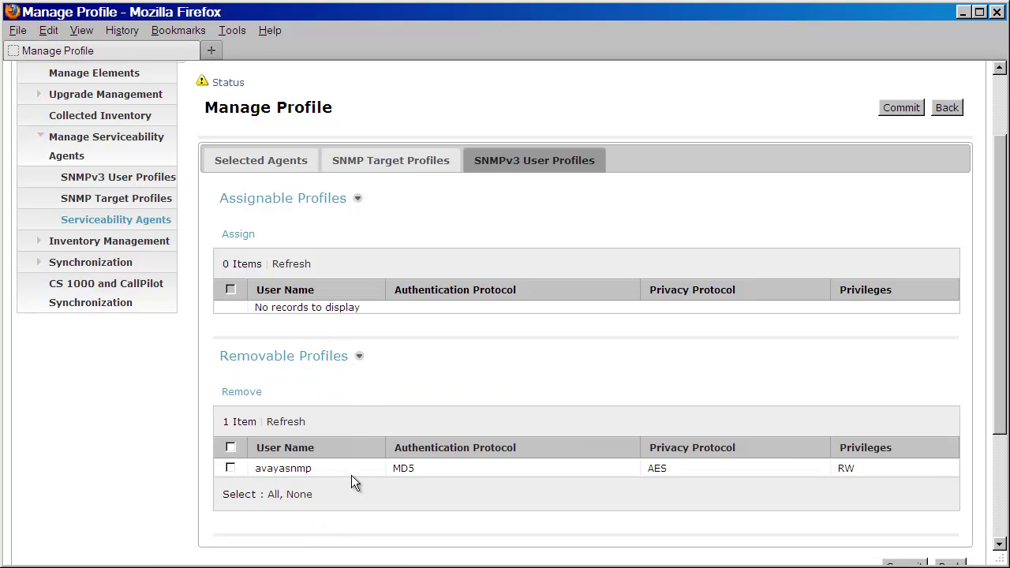
{"action": "left_click", "coordinate": [371, 166]}
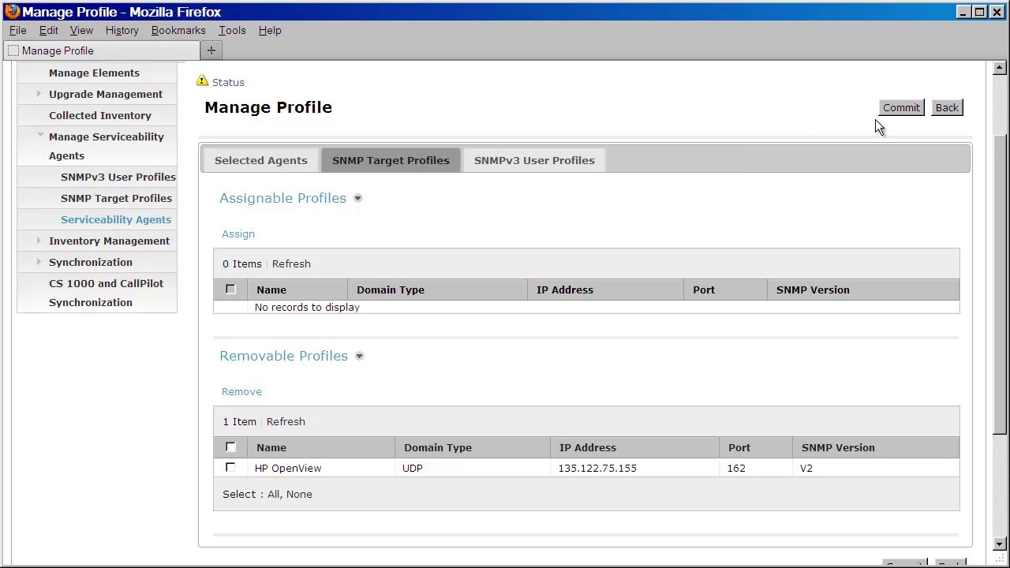
Step: Commit both profile assignments on the Manage Profile page
{"action": "left_click", "coordinate": [910, 108]}
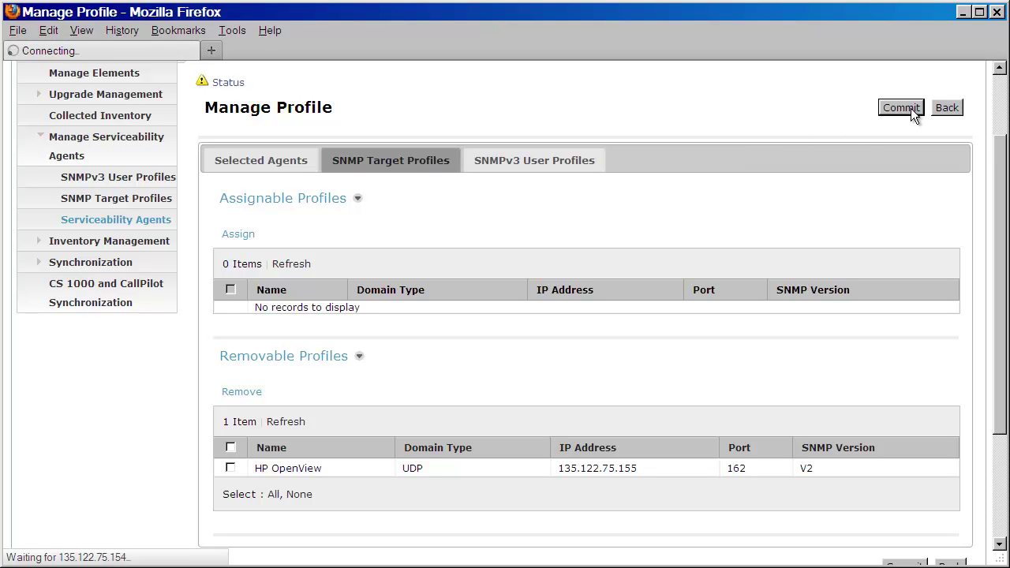